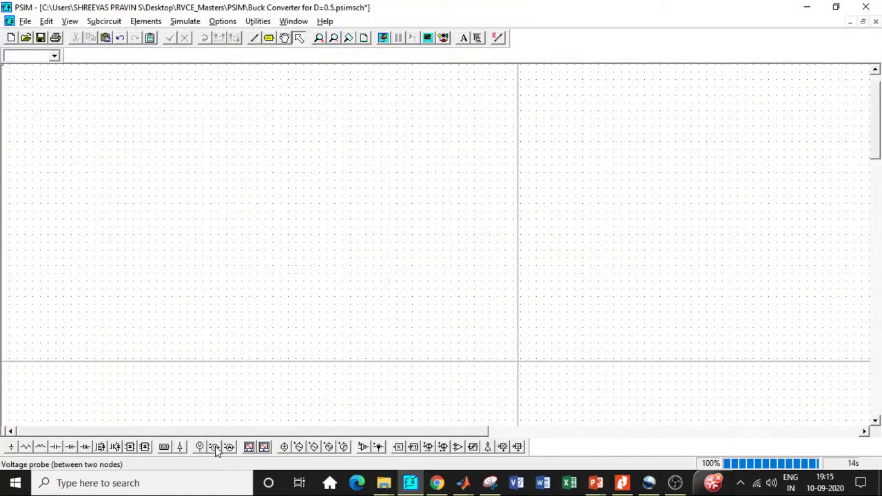
# Place a DC voltage source, a MOSFET to its right, and a vertically rotated diode after the MOSFET
pyautogui.click(284, 447)
pyautogui.click(131, 191)
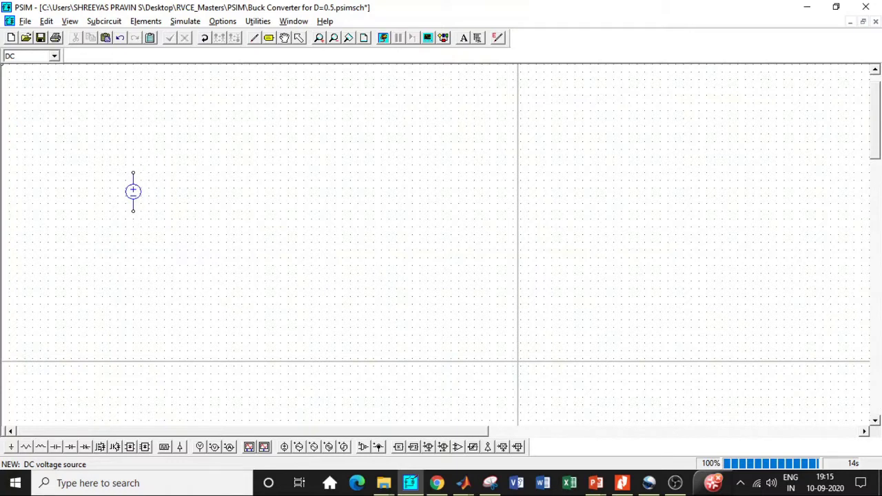
pyautogui.press('Escape')
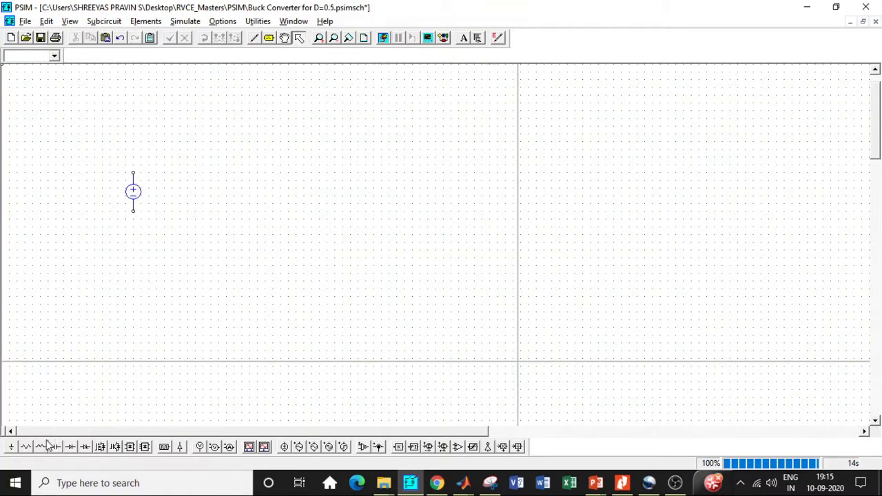
pyautogui.click(100, 448)
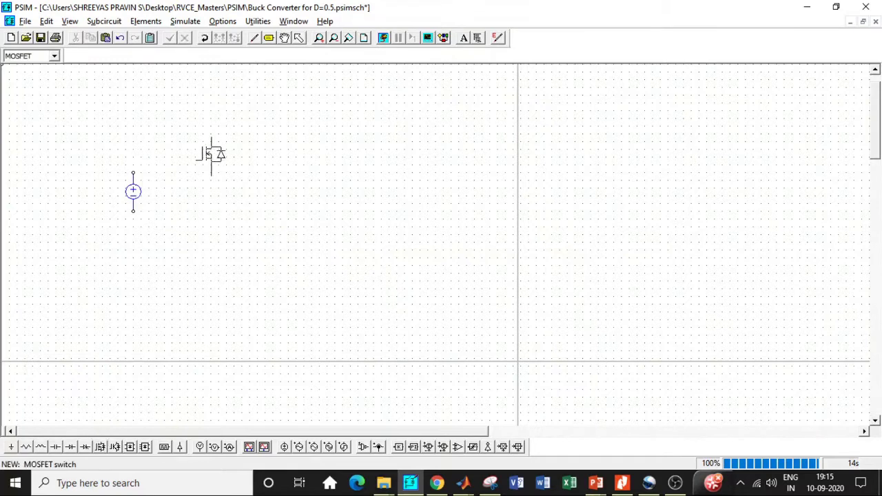
pyautogui.click(212, 152)
pyautogui.press('Escape')
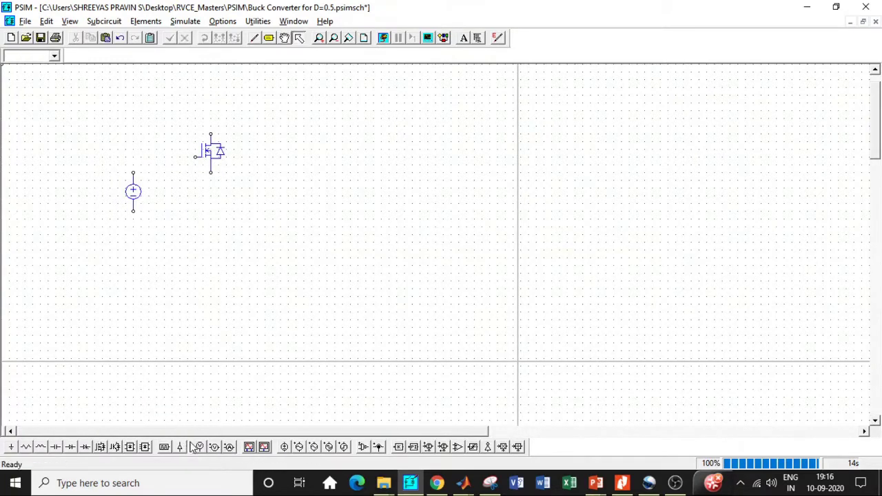
pyautogui.click(70, 447)
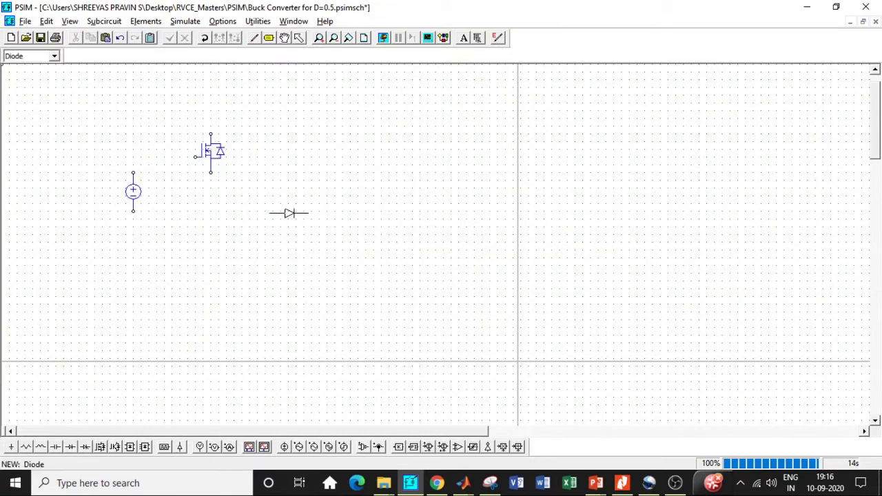
pyautogui.rightClick(290, 211)
pyautogui.rightClick(288, 211)
pyautogui.rightClick(288, 211)
pyautogui.click(273, 184)
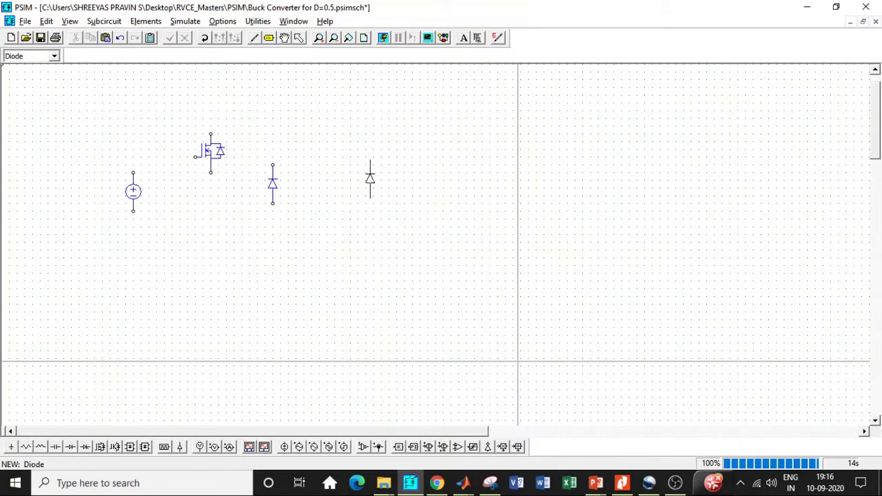
pyautogui.press('Escape')
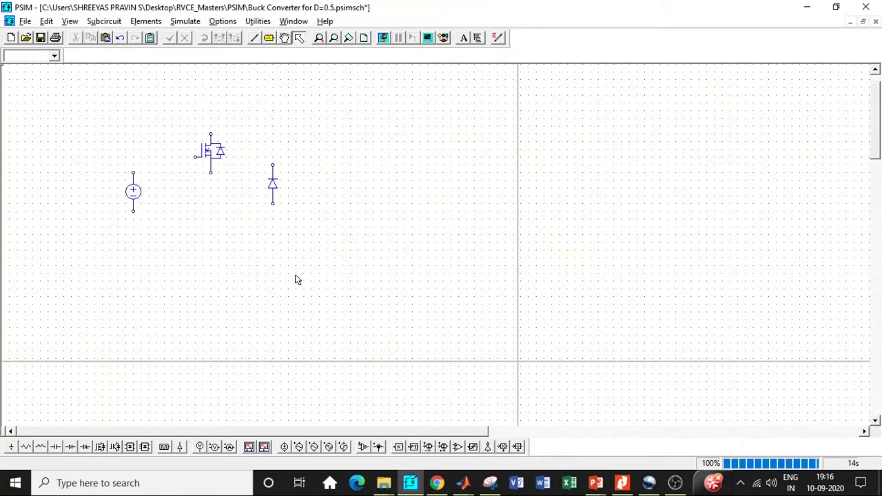
# Place an inductor, an output capacitor and a load resistor to the right of the diode
pyautogui.click(41, 447)
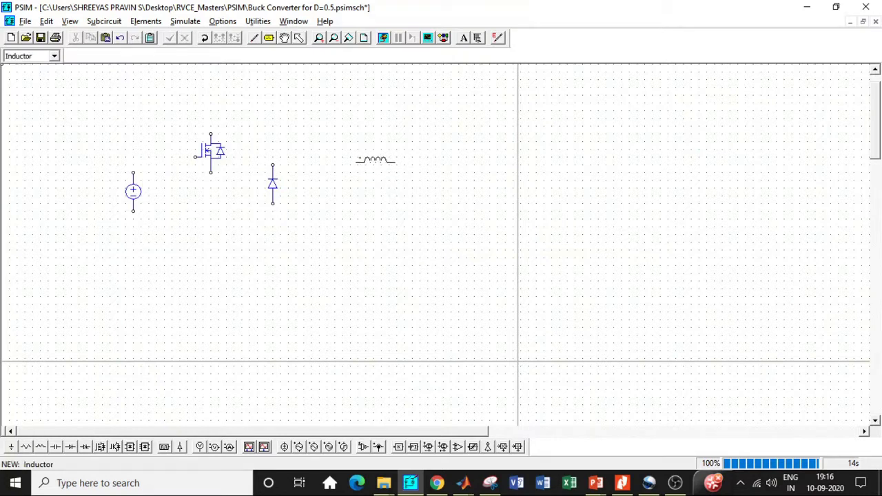
pyautogui.click(378, 163)
pyautogui.press('Escape')
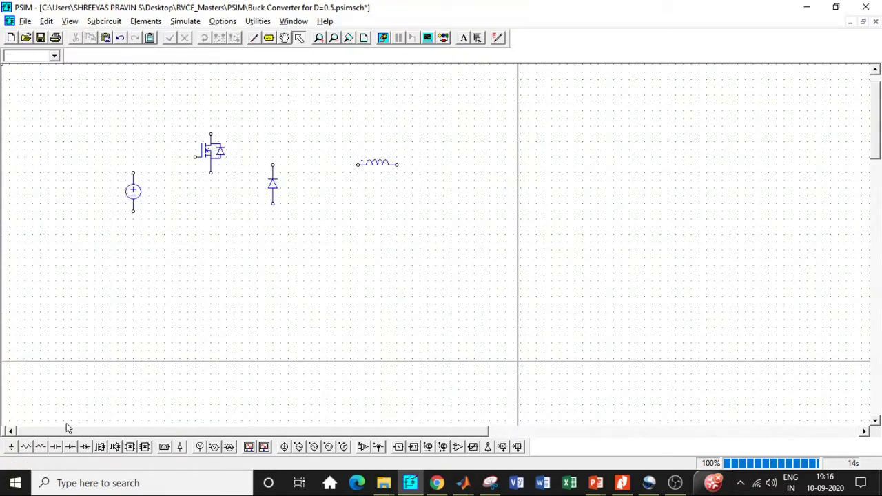
pyautogui.click(56, 447)
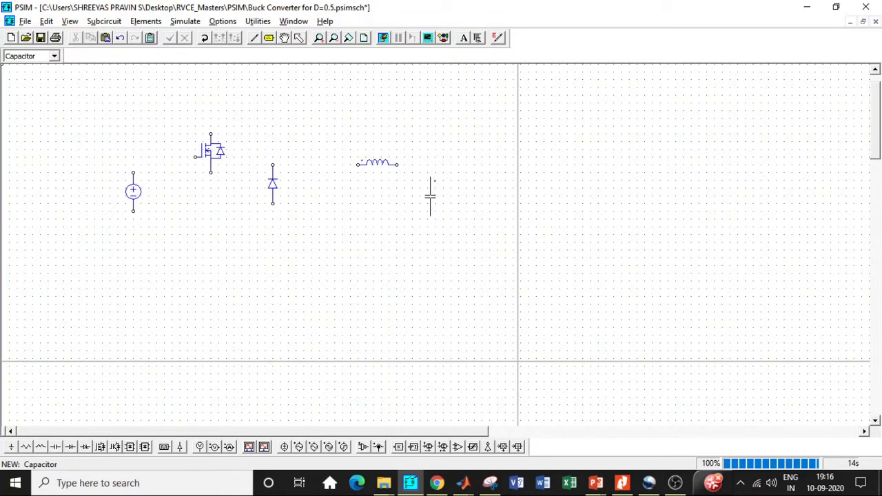
pyautogui.click(436, 191)
pyautogui.click(26, 447)
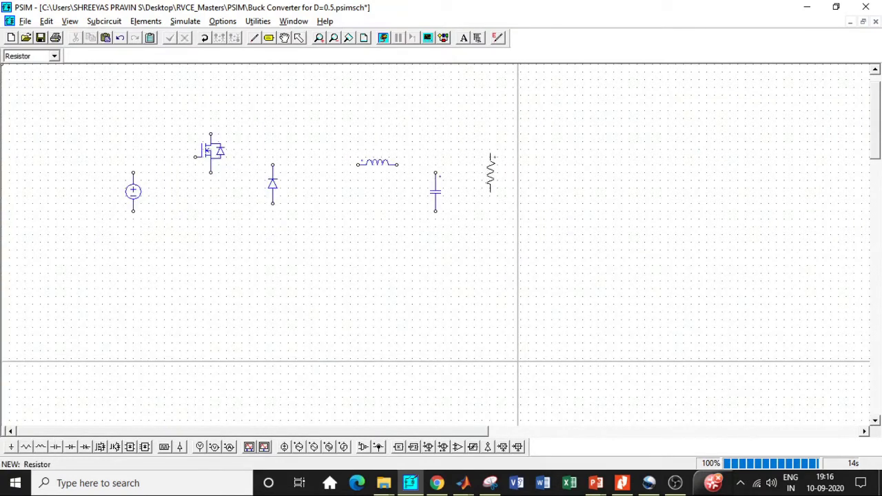
pyautogui.click(483, 192)
pyautogui.press('Escape')
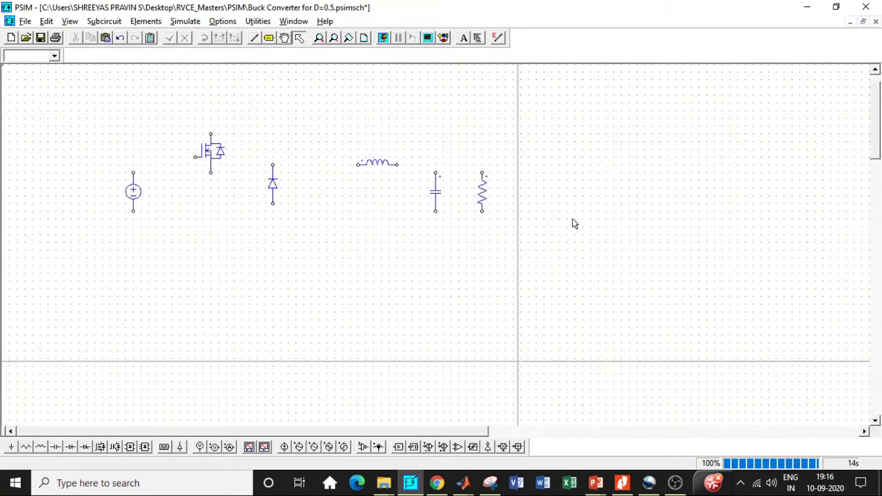
# Wire the source's top terminal to the MOSFET and the MOSFET to the diode top
pyautogui.click(254, 37)
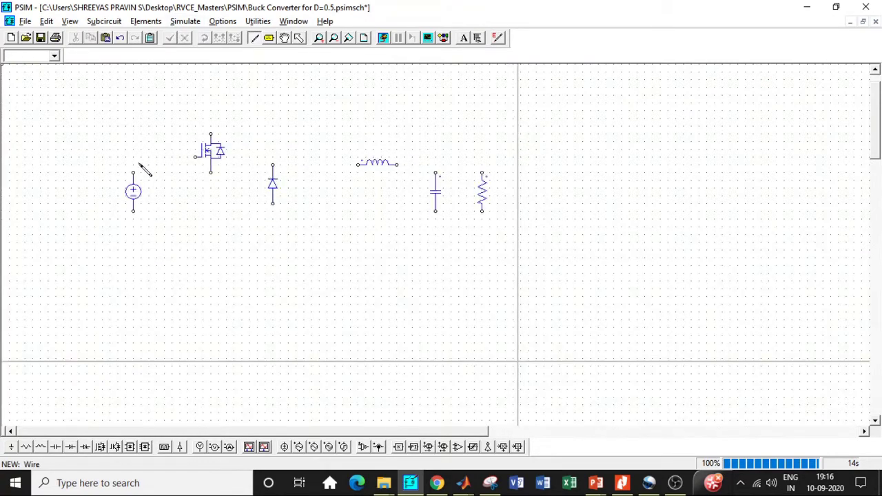
pyautogui.moveTo(135, 173)
pyautogui.mouseDown()
pyautogui.moveTo(136, 147)
pyautogui.moveTo(210, 134)
pyautogui.mouseUp()
pyautogui.moveTo(211, 172); pyautogui.dragTo(273, 172)
pyautogui.press('Escape')
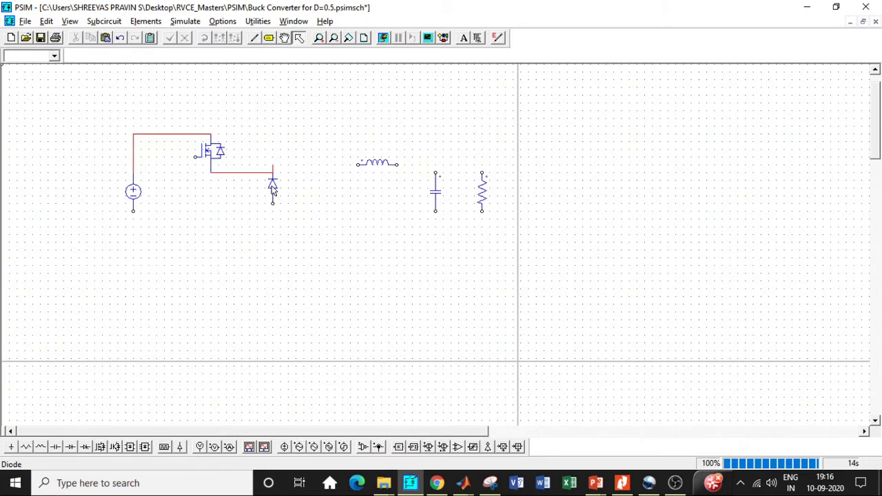
pyautogui.click(273, 189)
pyautogui.click(272, 191)
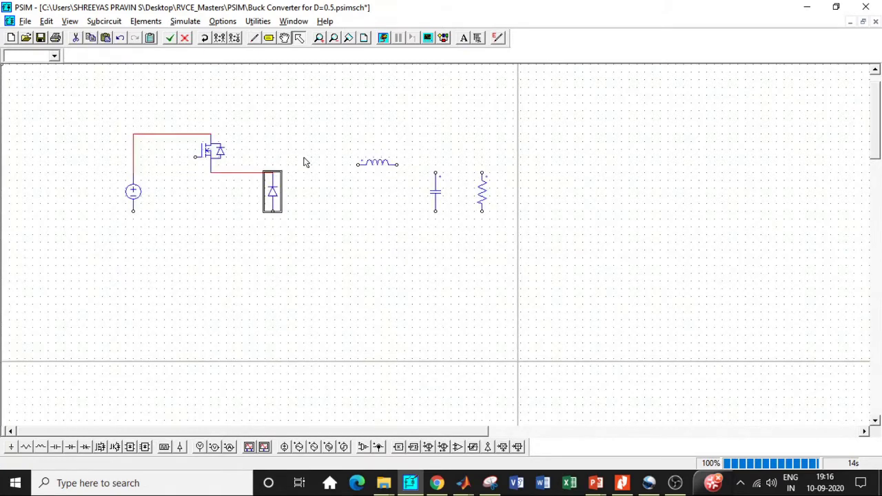
pyautogui.click(306, 162)
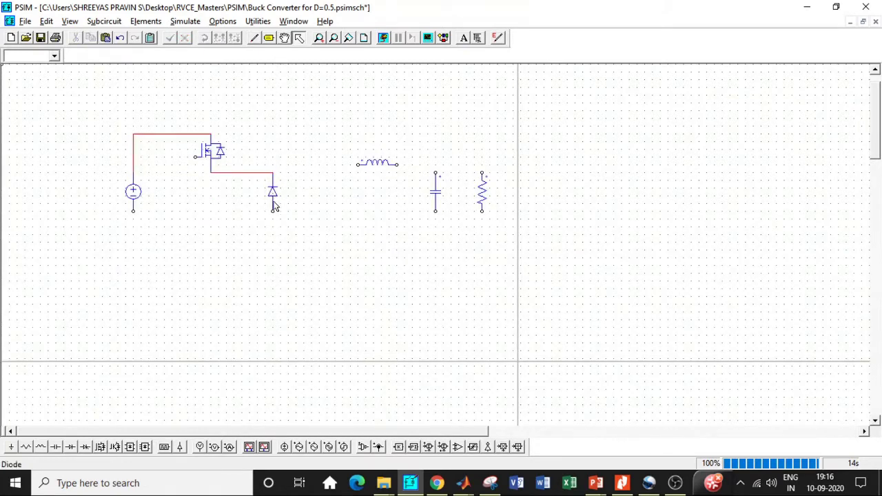
pyautogui.doubleClick(274, 193)
pyautogui.click(256, 76)
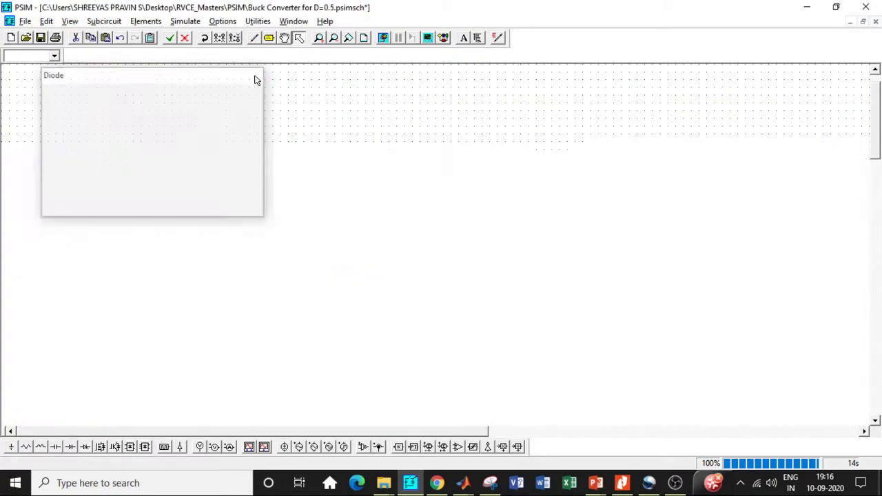
# Wire the inductor between diode and capacitor, then join source, resistor, capacitor and diode bottoms on a return line
pyautogui.click(253, 37)
pyautogui.moveTo(358, 165); pyautogui.dragTo(275, 175)
pyautogui.moveTo(398, 165); pyautogui.dragTo(437, 172)
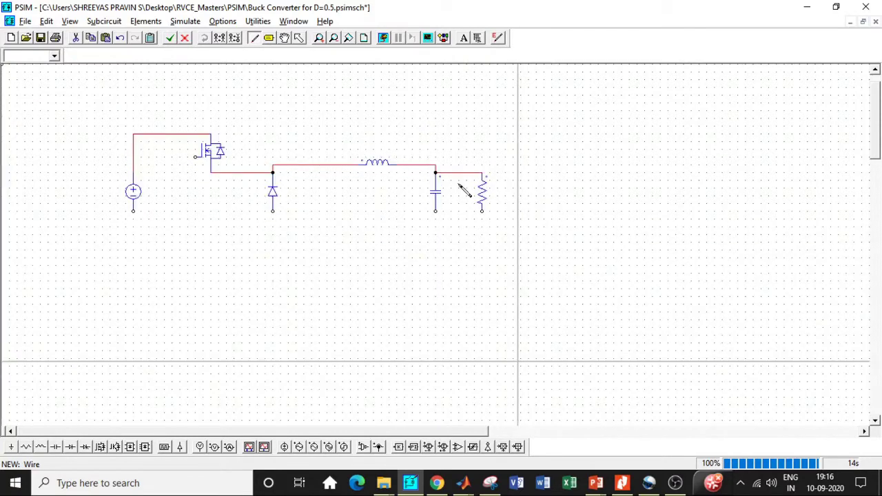
pyautogui.moveTo(484, 213); pyautogui.dragTo(483, 252)
pyautogui.moveTo(135, 212); pyautogui.dragTo(482, 250)
pyautogui.moveTo(436, 213); pyautogui.dragTo(435, 250)
pyautogui.moveTo(273, 216); pyautogui.dragTo(273, 251)
# Set the DC source amplitude from 100 to 48 V
pyautogui.press('Escape')
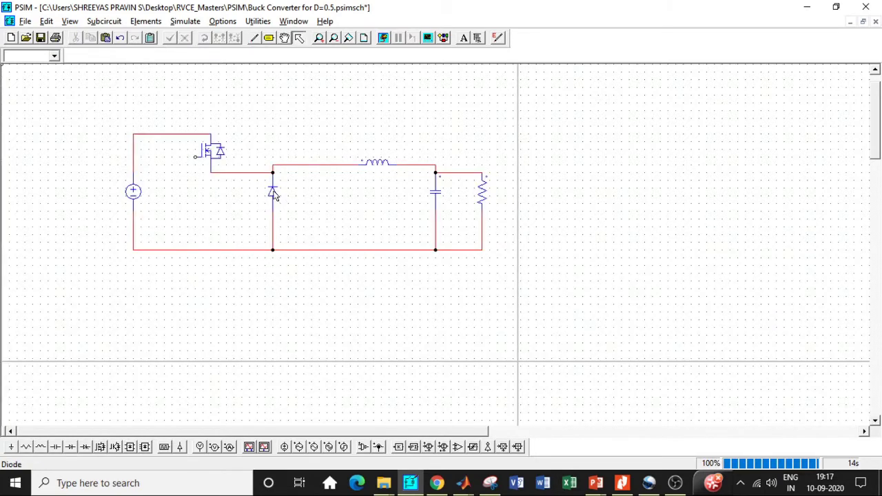
pyautogui.doubleClick(132, 191)
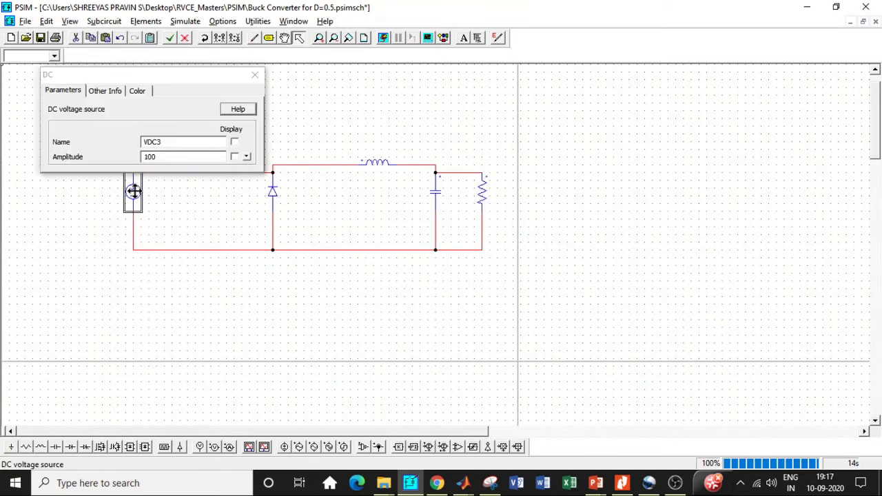
pyautogui.click(177, 158)
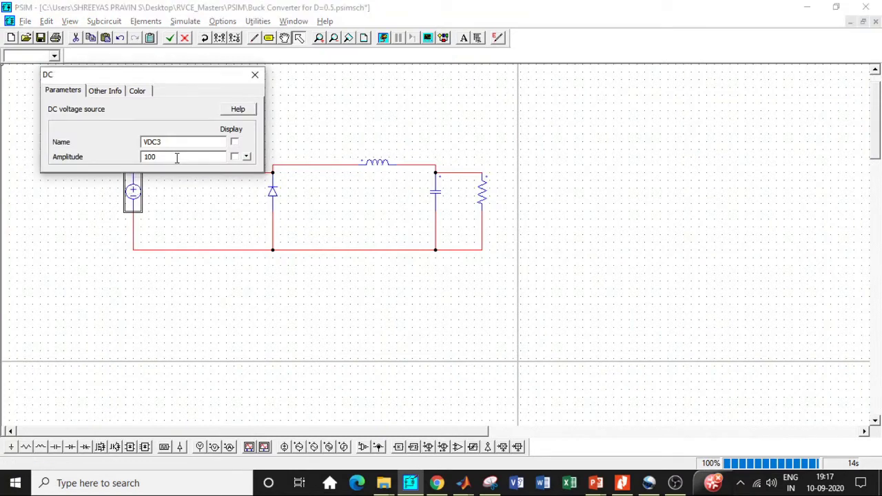
pyautogui.doubleClick(177, 157)
pyautogui.write('48')
pyautogui.click(253, 76)
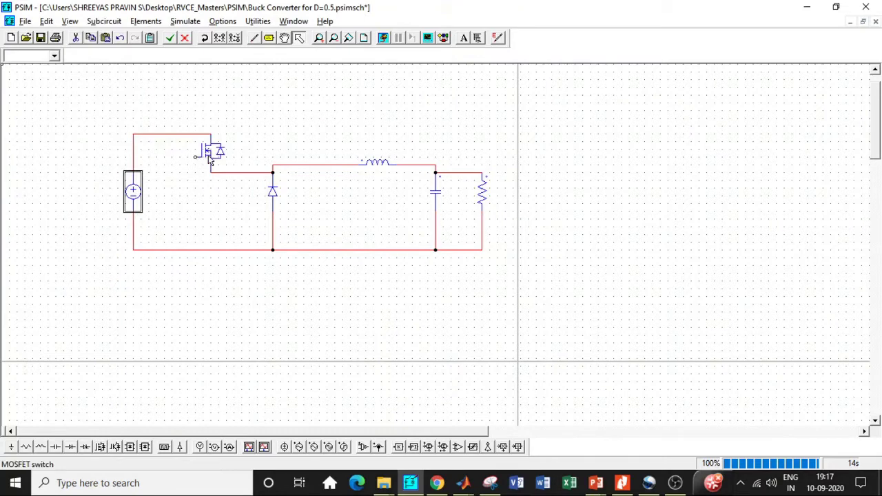
pyautogui.doubleClick(208, 155)
pyautogui.click(253, 75)
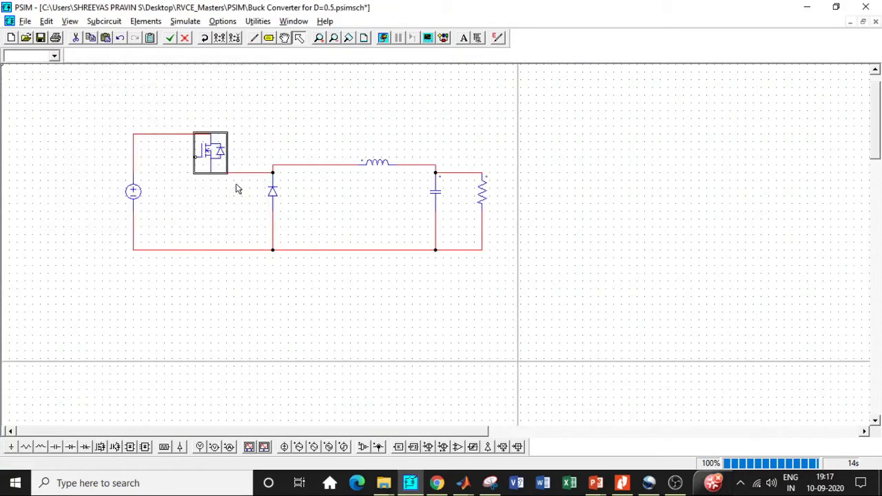
# Set the inductor to 85u and the capacitor to 125u
pyautogui.doubleClick(367, 164)
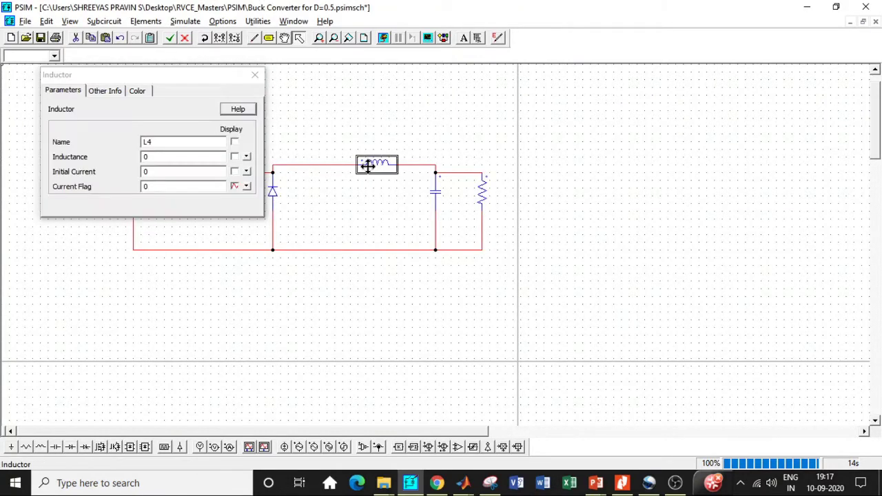
pyautogui.click(168, 156)
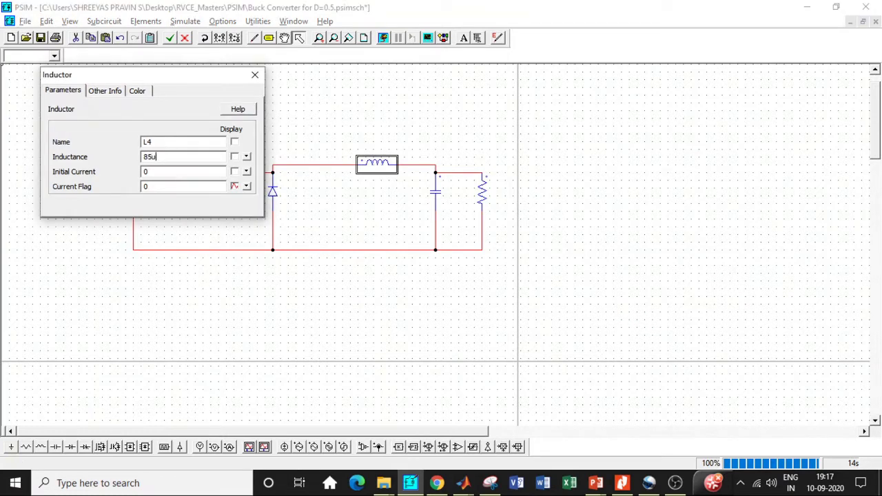
pyautogui.click(255, 74)
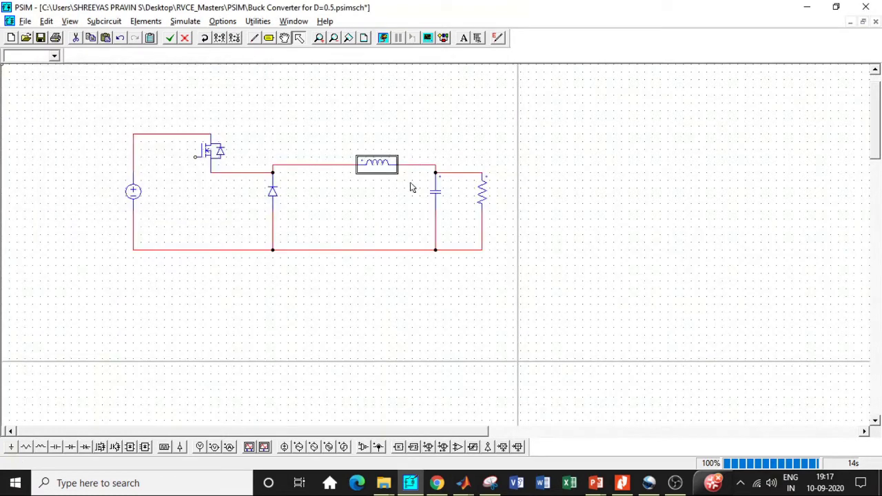
pyautogui.click(436, 192)
pyautogui.doubleClick(436, 192)
pyautogui.click(167, 157)
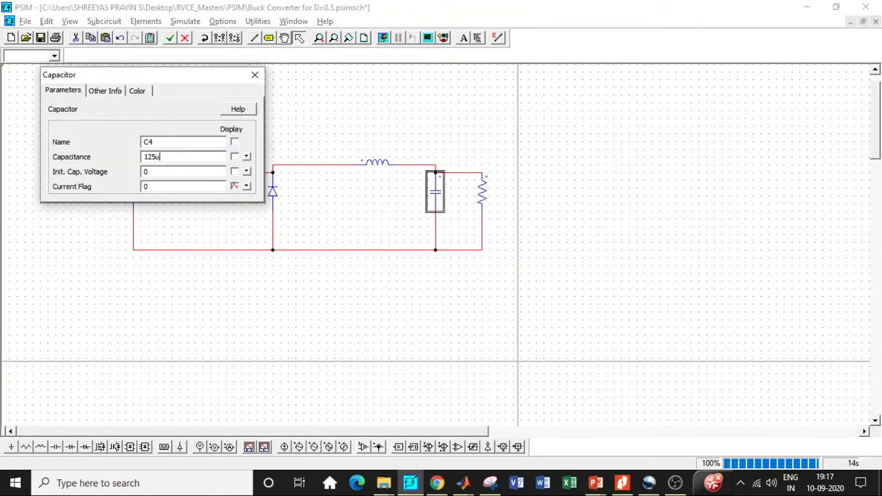
pyautogui.write('125u')
pyautogui.click(255, 74)
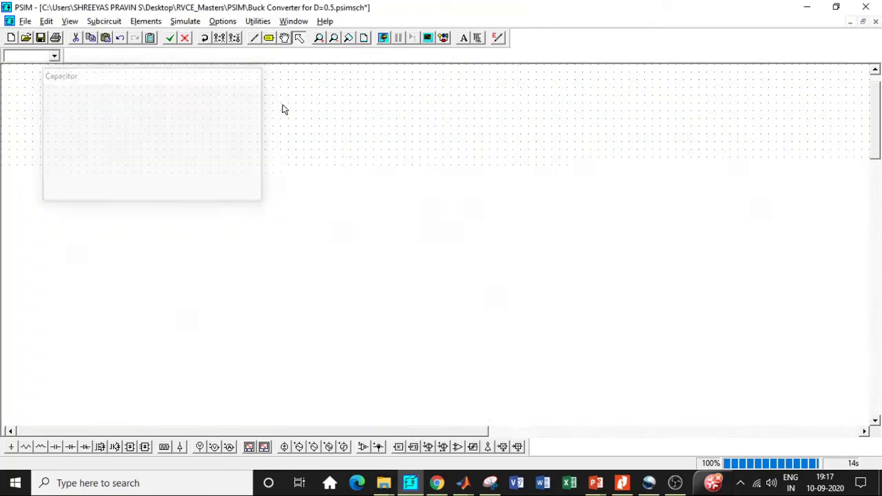
# Change the load resistor's resistance to 8 ohms
pyautogui.doubleClick(481, 193)
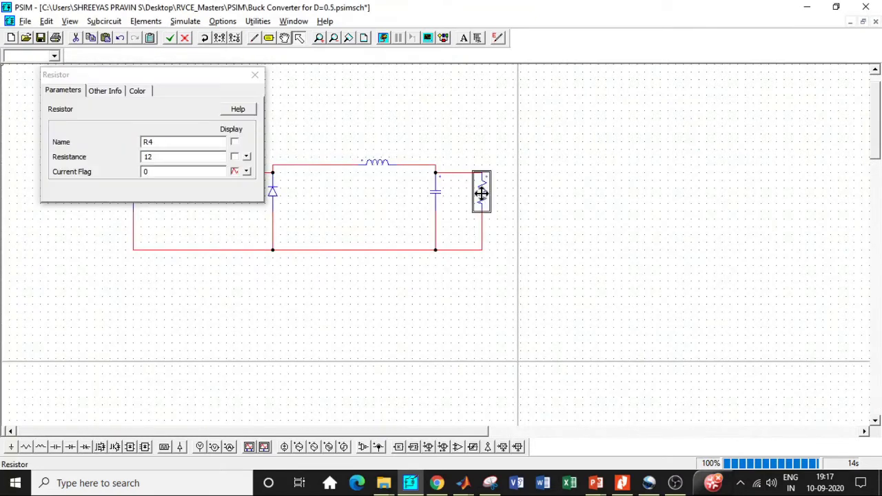
pyautogui.doubleClick(176, 159)
pyautogui.write('8')
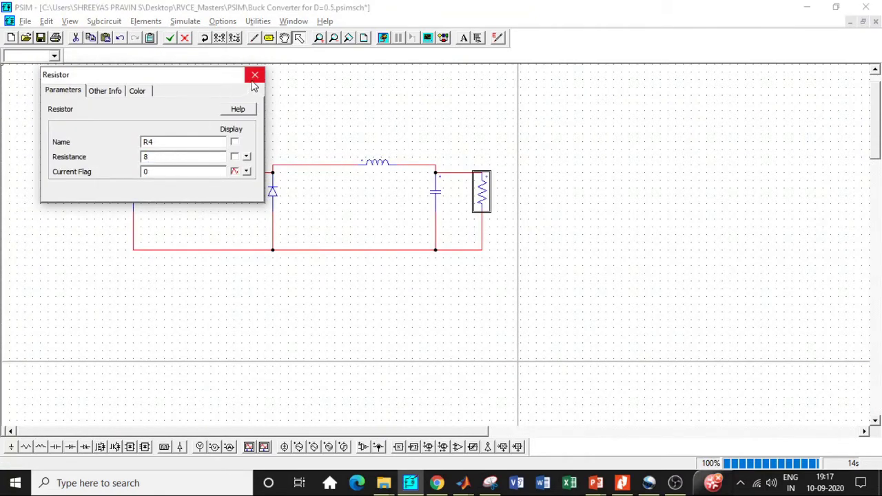
pyautogui.click(254, 74)
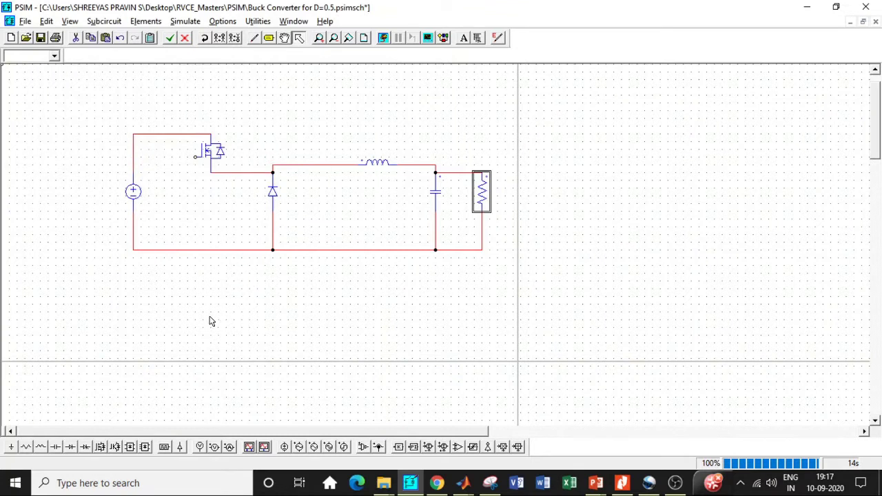
# Place a gating block and wire its output to the MOSFET gate
pyautogui.click(164, 446)
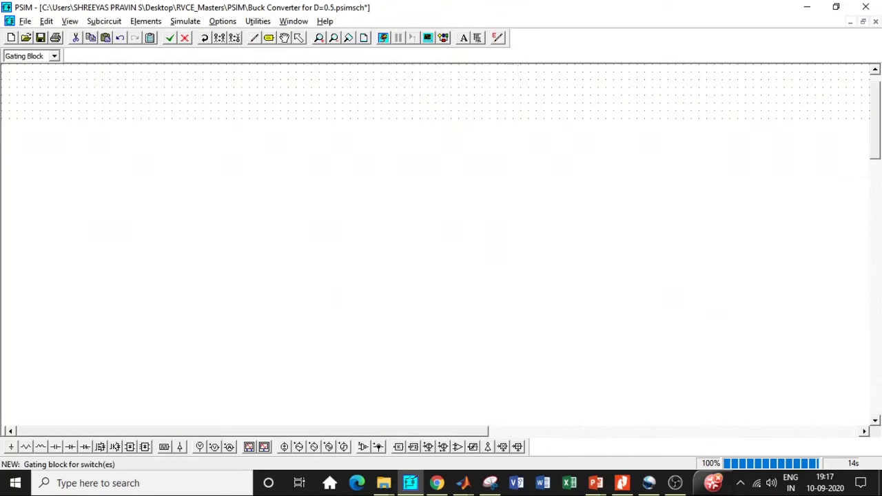
pyautogui.press('Escape')
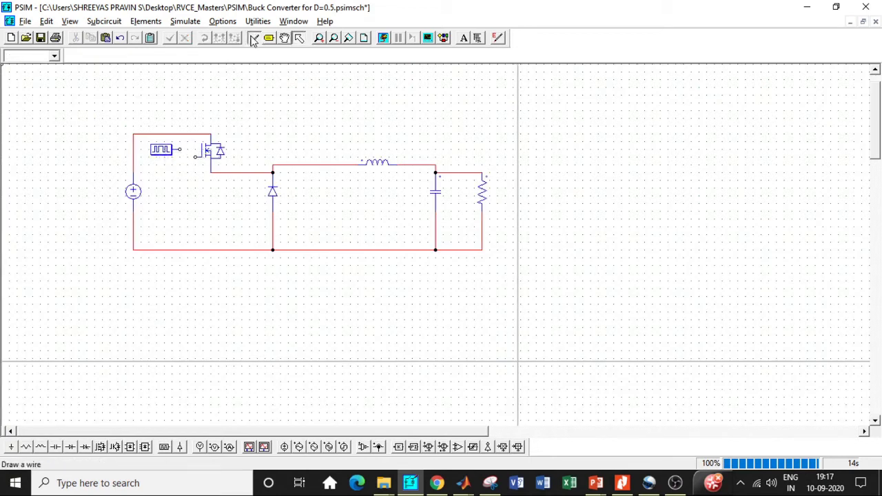
pyautogui.click(254, 38)
pyautogui.moveTo(181, 150); pyautogui.dragTo(196, 150)
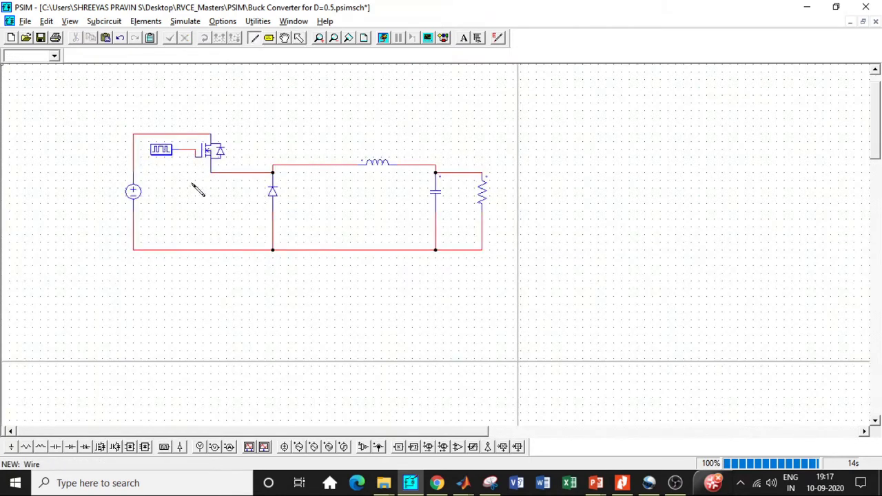
pyautogui.press('Escape')
# Set the gating block's switching frequency to 40000 Hz
pyautogui.doubleClick(160, 153)
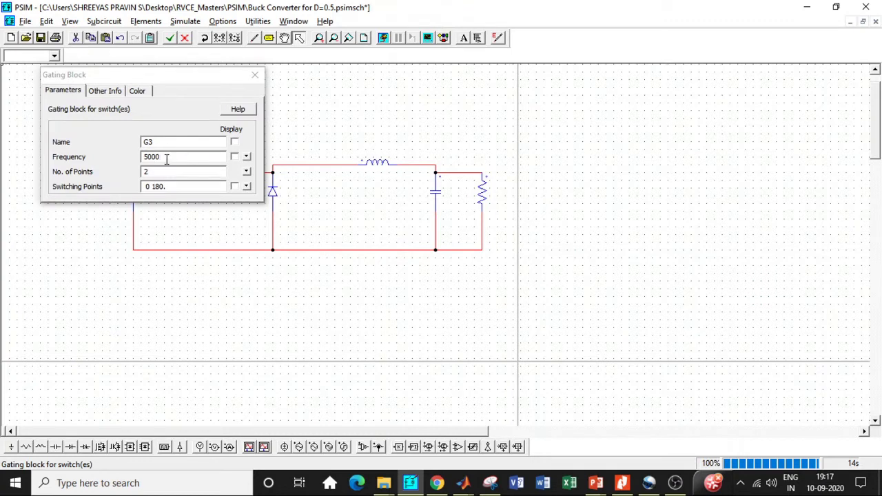
pyautogui.doubleClick(166, 158)
pyautogui.write('4')
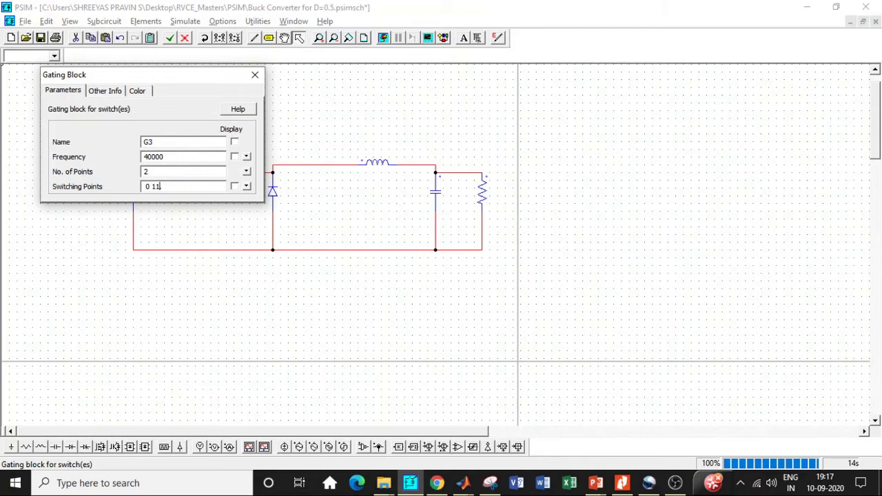
pyautogui.click(255, 73)
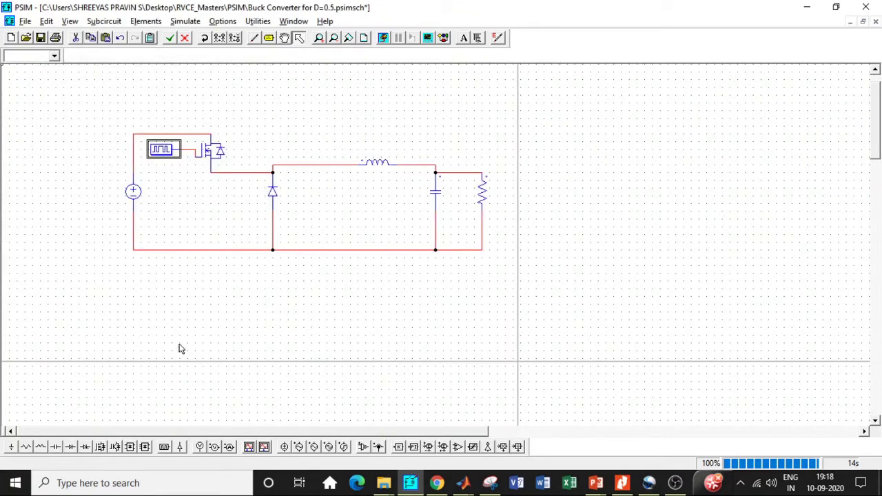
# Place a two-node voltage probe left of the DC source and wire it across the source
pyautogui.click(199, 447)
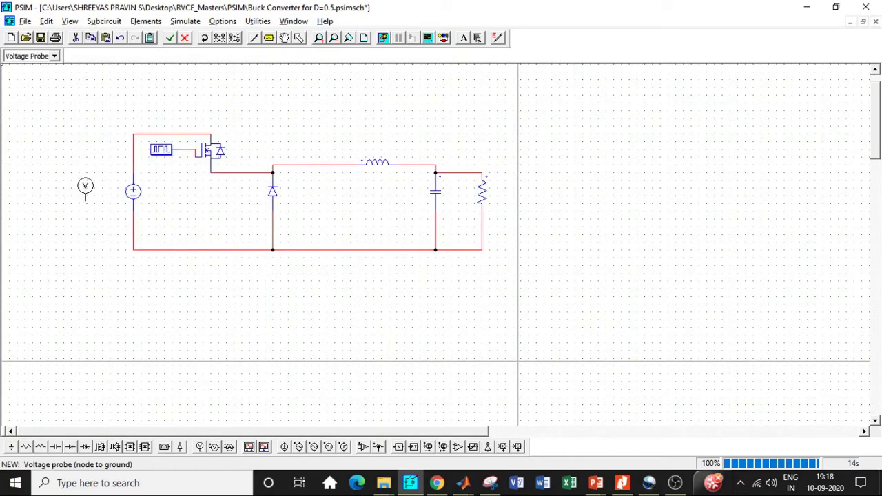
pyautogui.press('Escape')
pyautogui.click(214, 447)
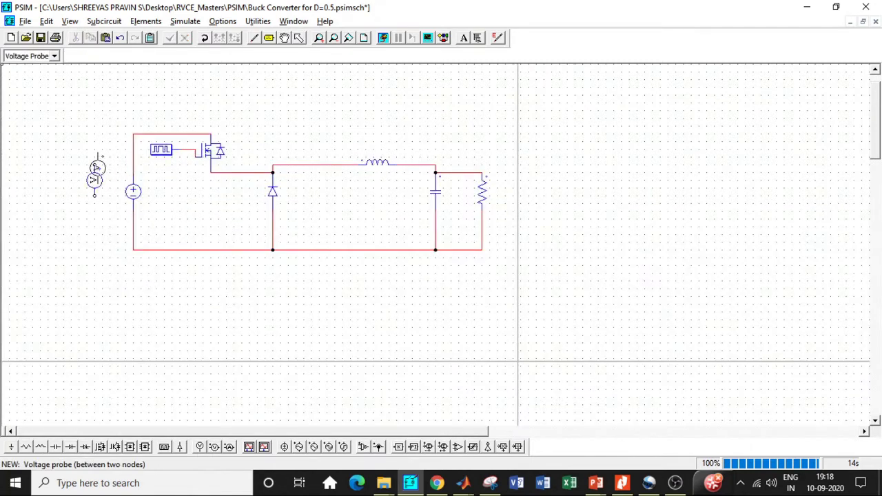
pyautogui.click(94, 180)
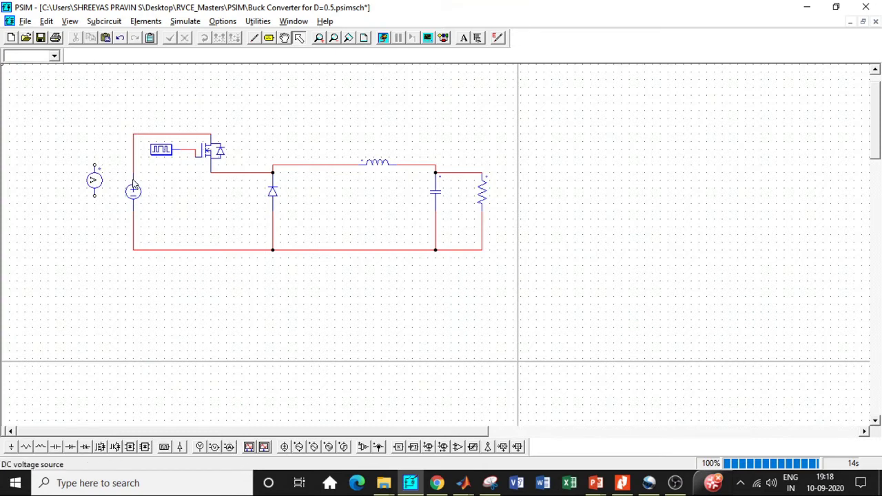
pyautogui.click(254, 37)
pyautogui.moveTo(94, 166); pyautogui.dragTo(134, 135)
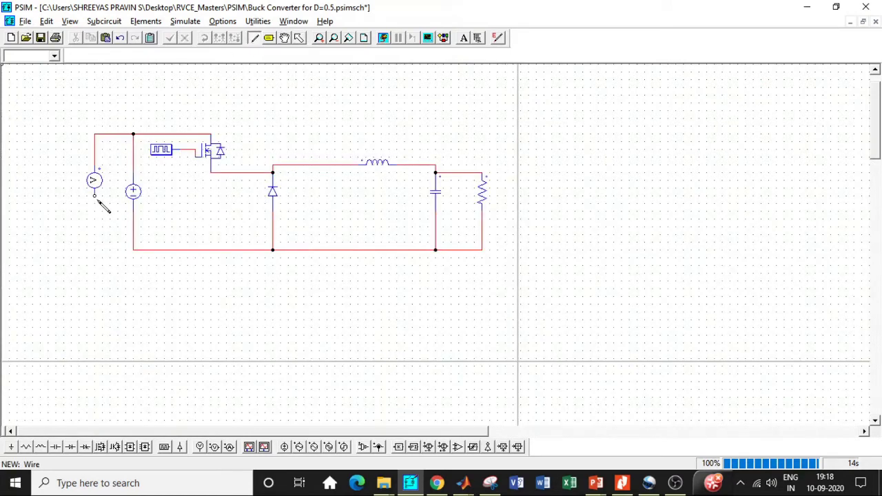
pyautogui.moveTo(95, 197); pyautogui.dragTo(135, 251)
pyautogui.press('Escape')
# Copy the probe beside the load resistor and wire it across the resistor
pyautogui.click(93, 179)
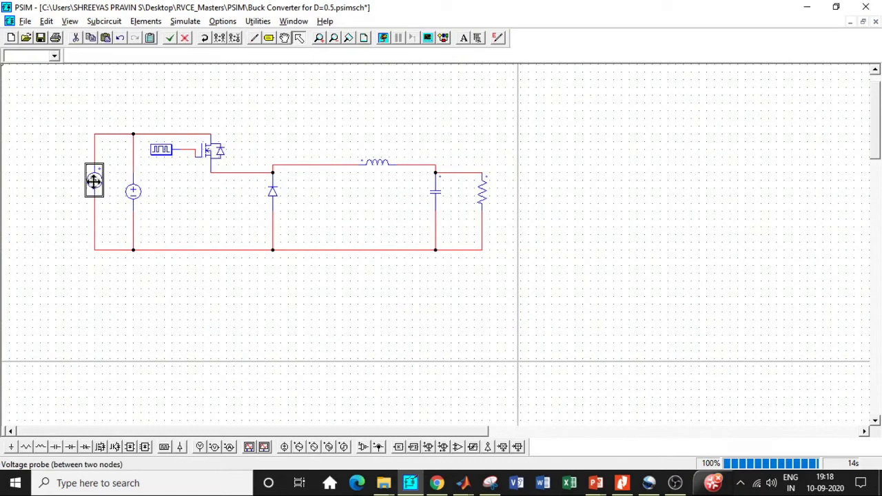
pyautogui.hotkey('ctrl', 'c')
pyautogui.hotkey('ctrl', 'v')
pyautogui.click(512, 202)
pyautogui.click(254, 38)
pyautogui.moveTo(513, 187); pyautogui.dragTo(482, 173)
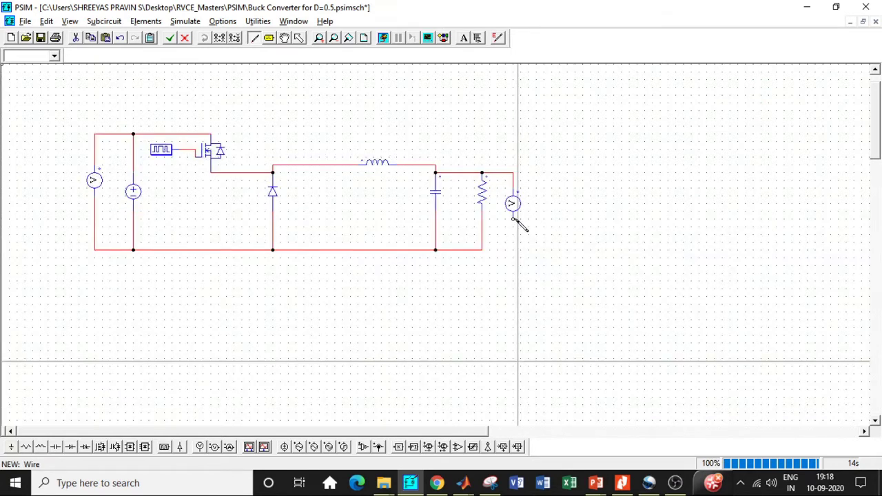
pyautogui.moveTo(513, 220); pyautogui.dragTo(483, 250)
pyautogui.press('Escape')
# Place a Simulation Control above the circuit with time step 1E-006 and total time 5
pyautogui.click(187, 22)
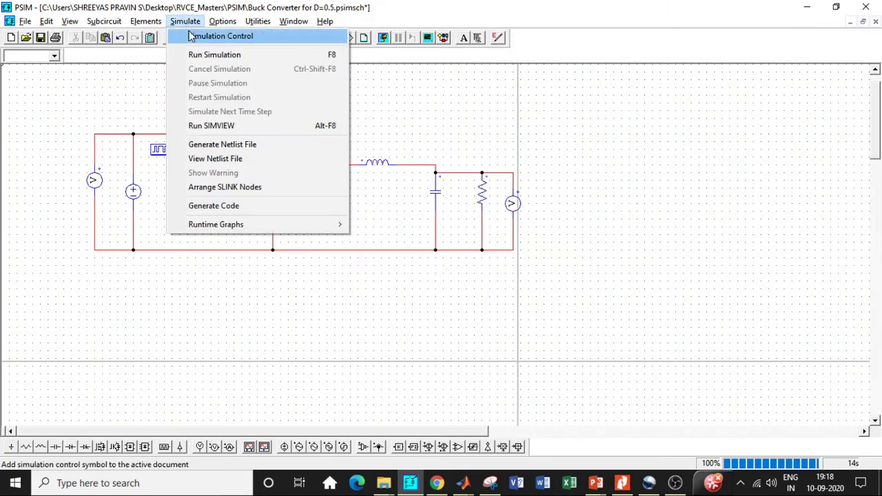
pyautogui.click(192, 36)
pyautogui.click(127, 86)
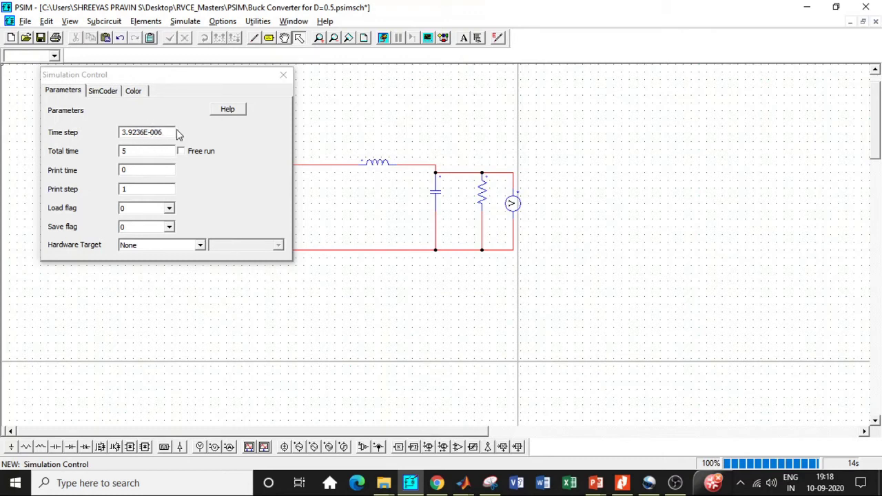
pyautogui.click(167, 131)
pyautogui.doubleClick(163, 131)
pyautogui.click(148, 132)
pyautogui.moveTo(145, 132); pyautogui.dragTo(104, 132)
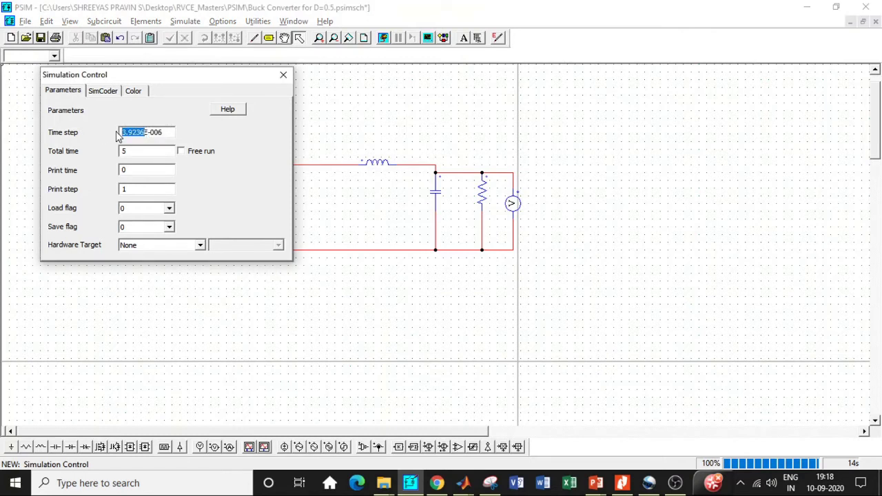
pyautogui.write('1')
pyautogui.click(283, 76)
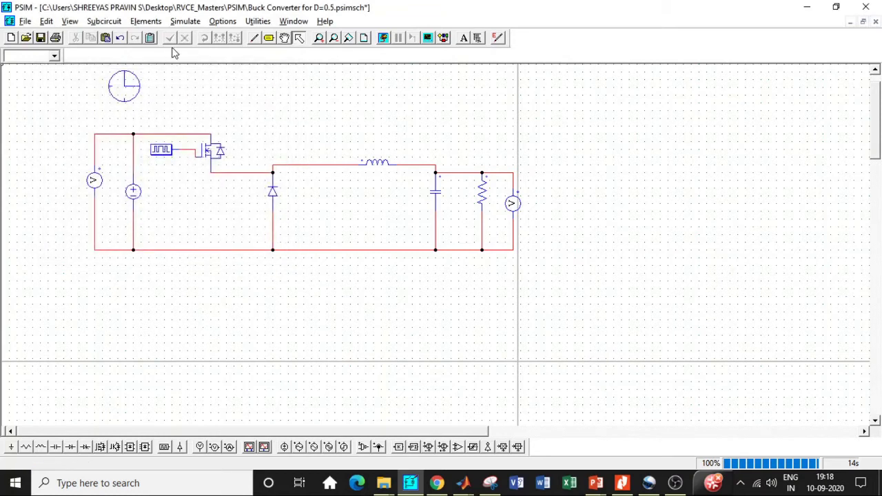
# Run the simulation and plot VP5 and VP6 in Simview
pyautogui.click(186, 21)
pyautogui.click(192, 54)
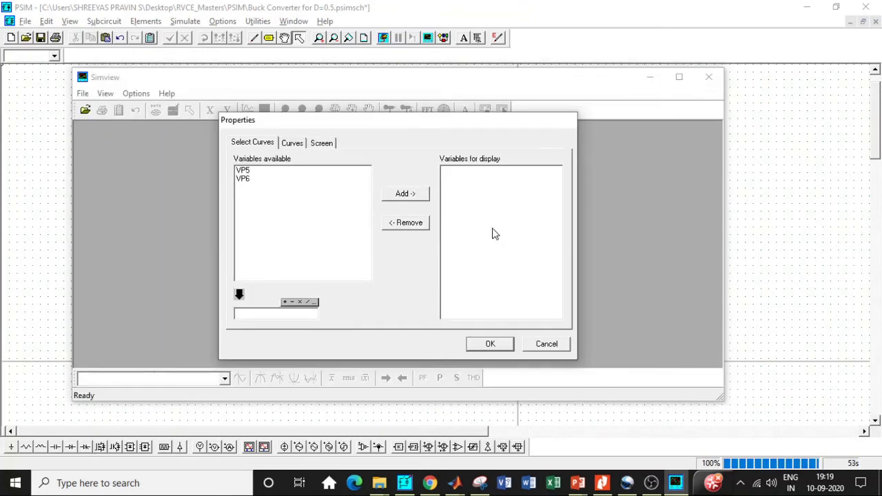
pyautogui.click(275, 181)
pyautogui.keyDown('shift'); pyautogui.click(264, 171); pyautogui.keyUp('shift')
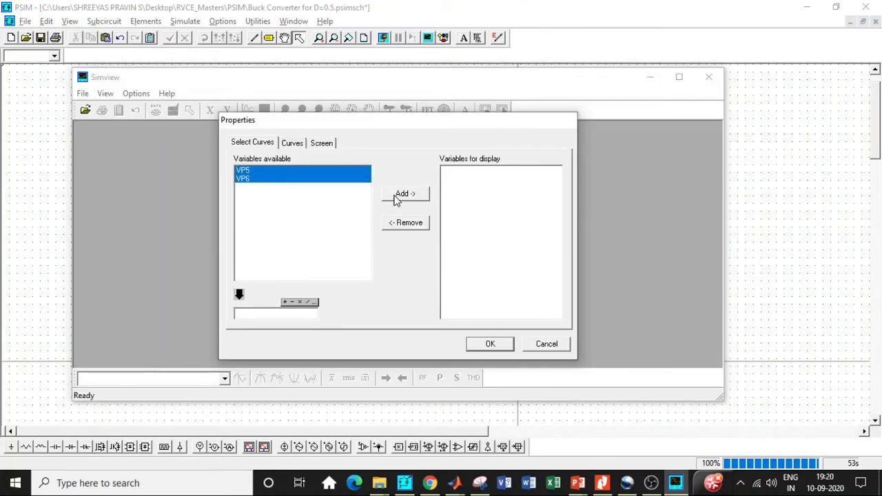
pyautogui.click(398, 198)
pyautogui.click(491, 344)
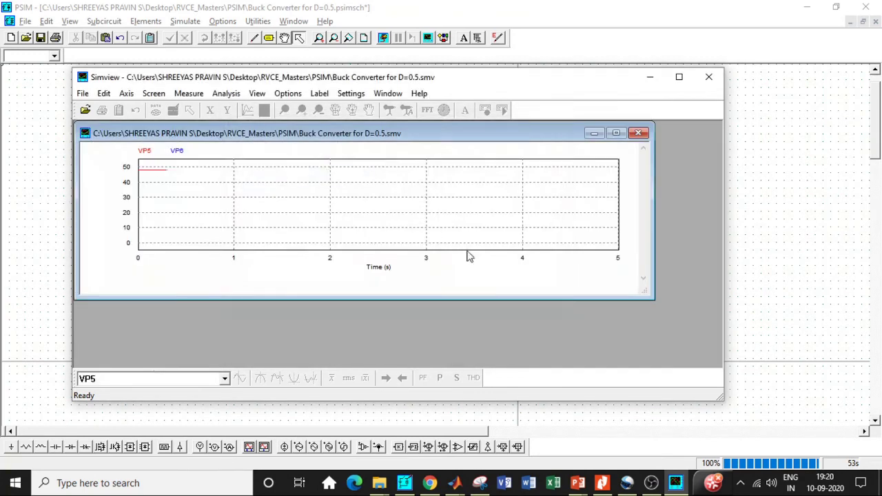
# Maximize the waveform viewer to inspect the 48 V and 15 V traces, then close it
pyautogui.click(616, 134)
pyautogui.click(679, 78)
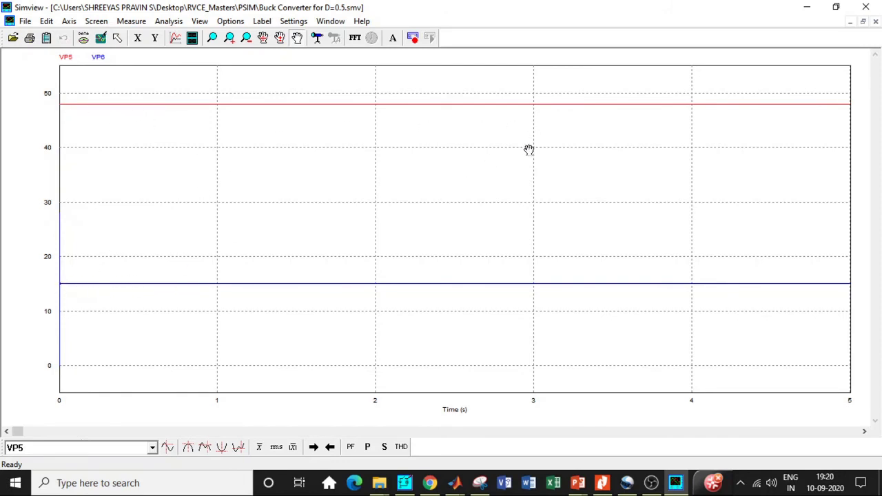
pyautogui.click(866, 7)
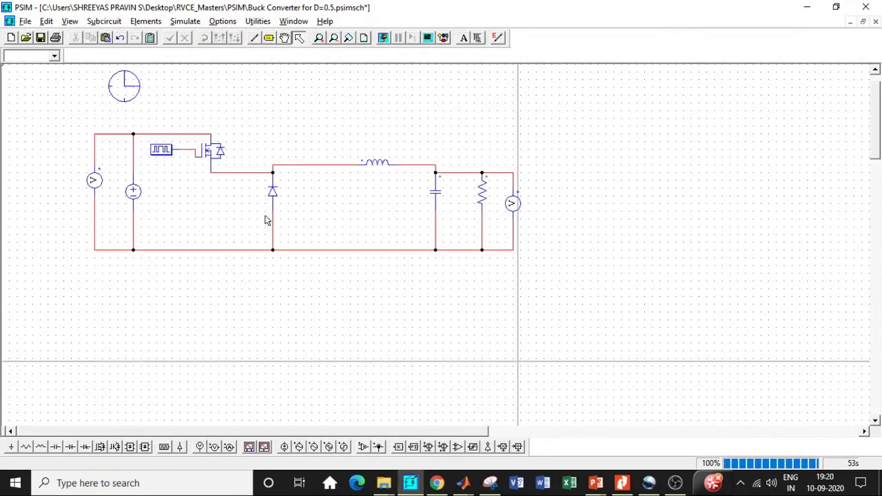
pyautogui.doubleClick(213, 153)
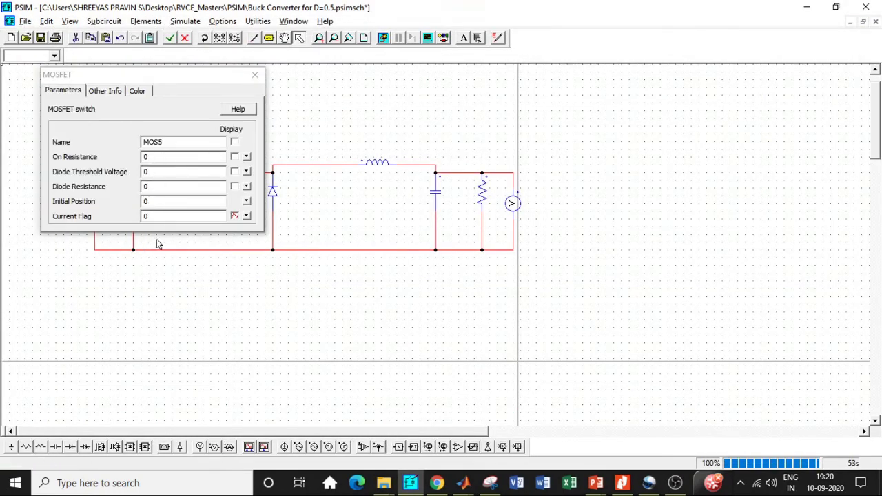
pyautogui.click(254, 76)
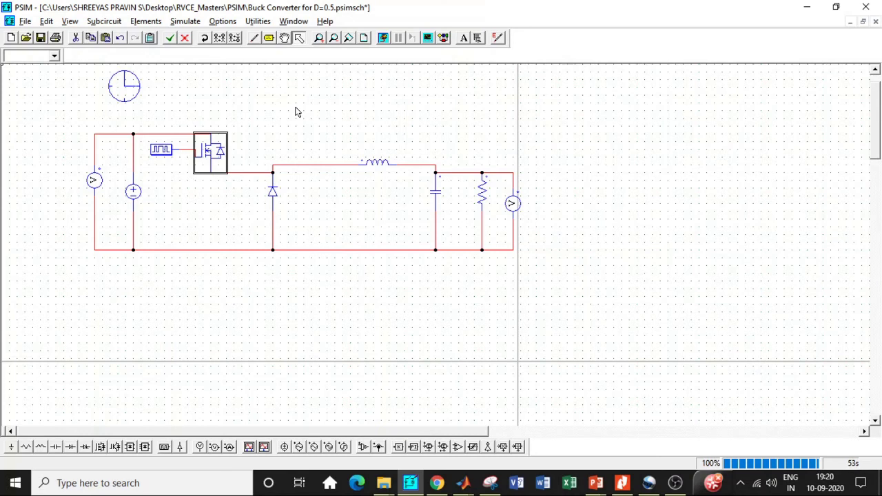
pyautogui.doubleClick(224, 142)
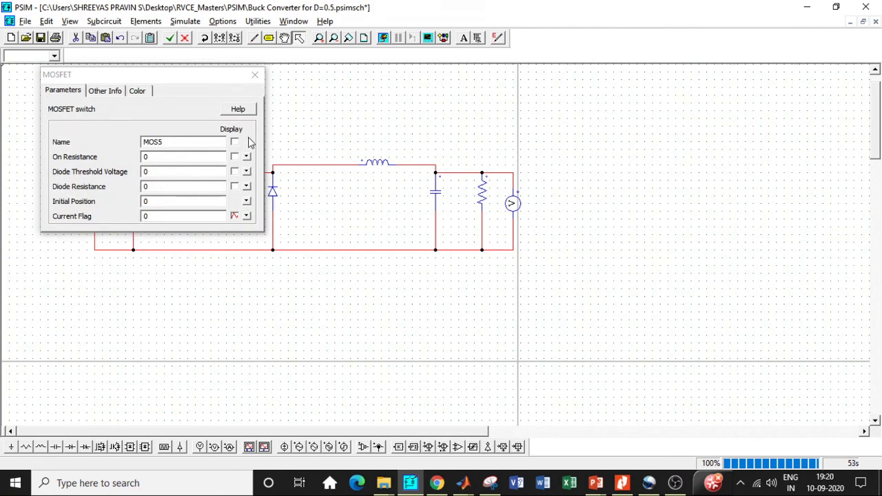
pyautogui.click(255, 74)
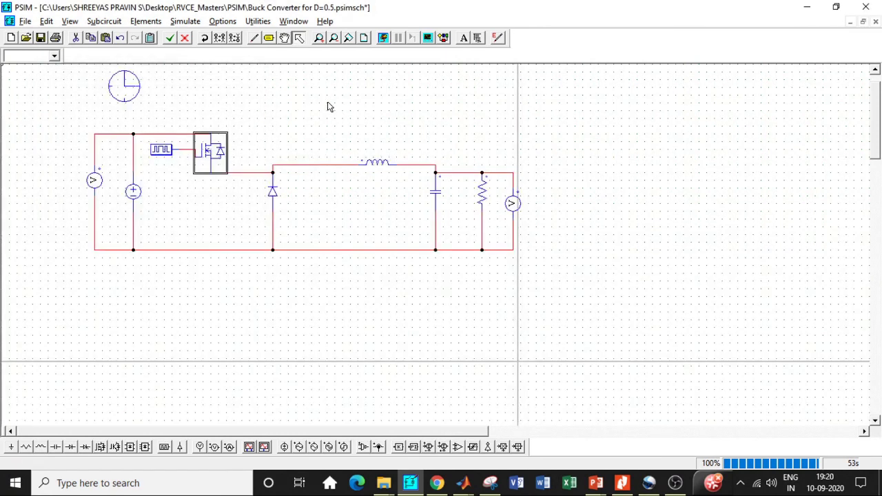